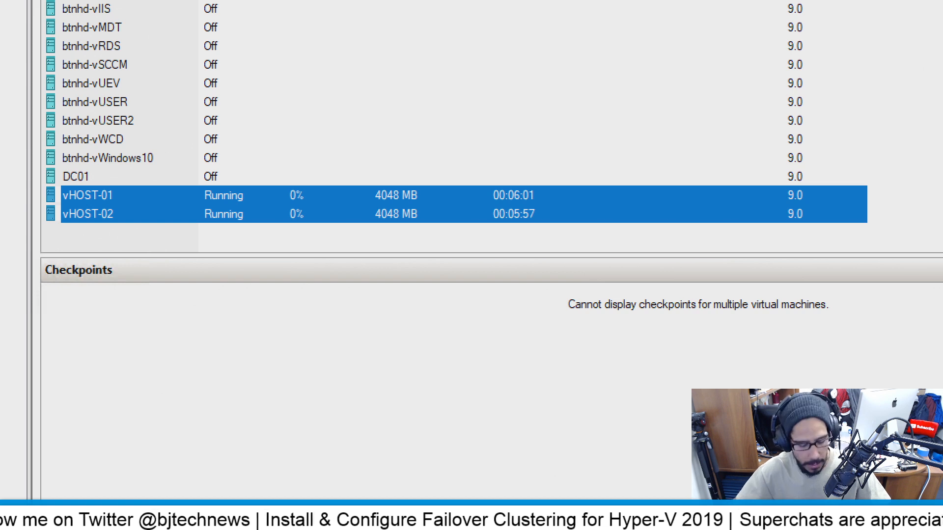
- Review the Windows Server version of vHOST-01 and vHOST-02 and their computer accounts in Active Directory
key(alt+Tab)
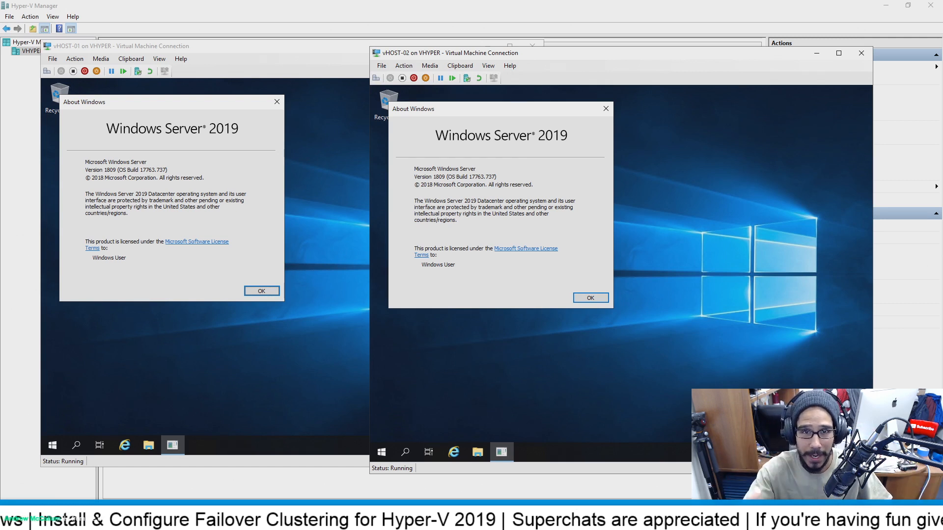
key(alt+Tab)
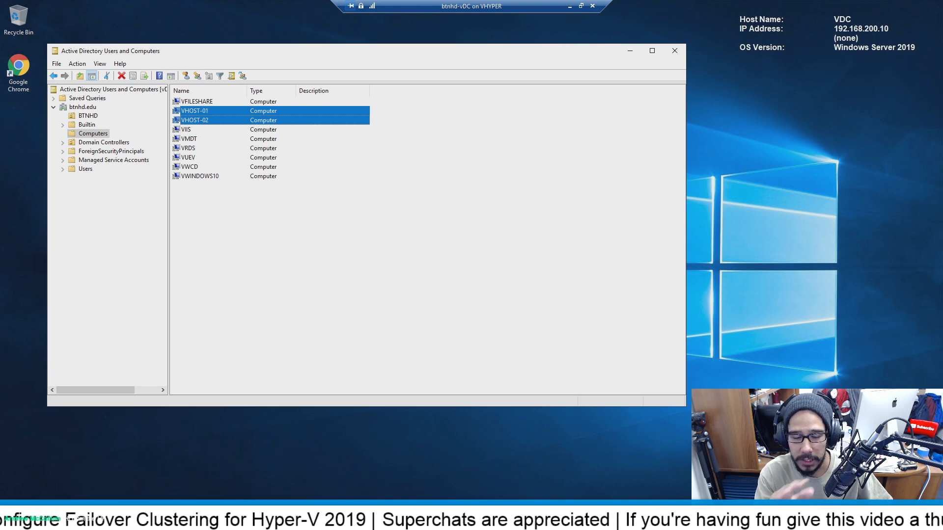
key(alt+Tab)
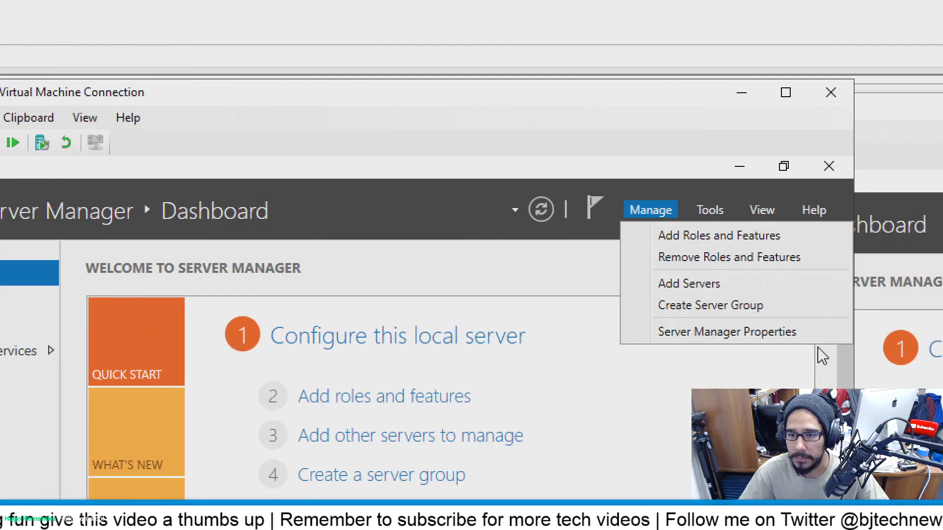
- Configure the Hyper-V role on vHOST-01 and vHOST-02 with a virtual switch on the Ethernet adapter, leaving live migration disabled
click(635, 247)
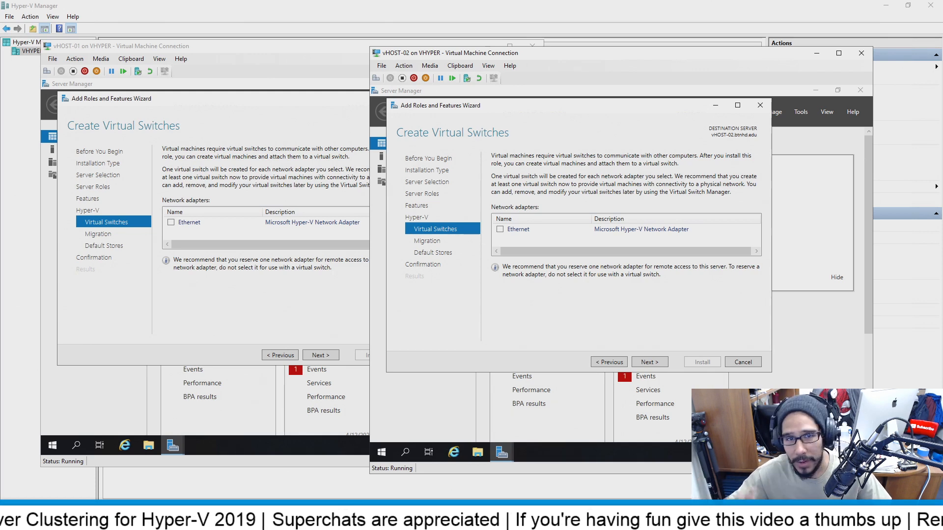
click(171, 223)
click(500, 230)
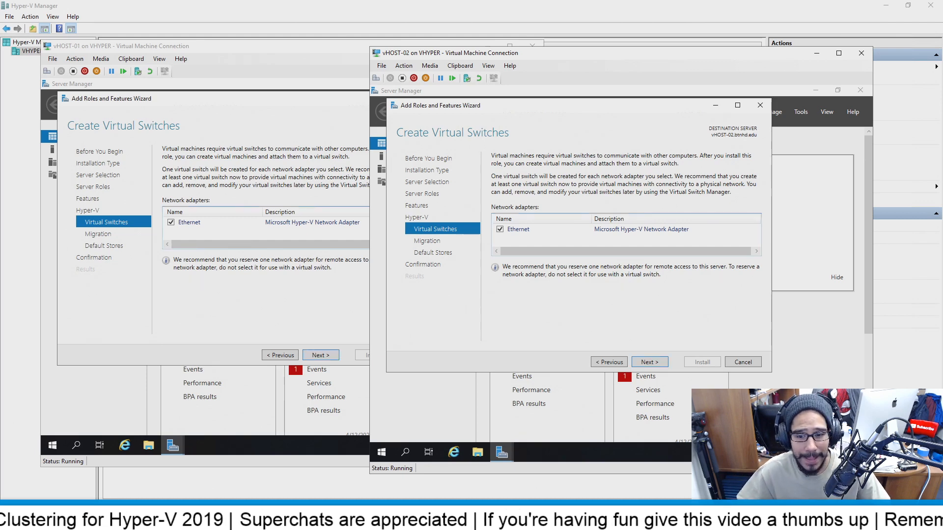
click(320, 355)
click(650, 361)
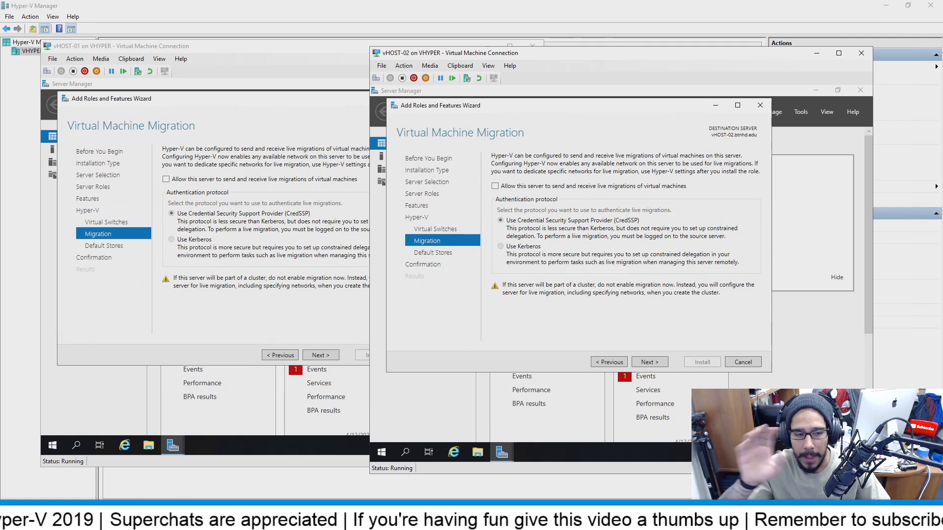
key(Right)
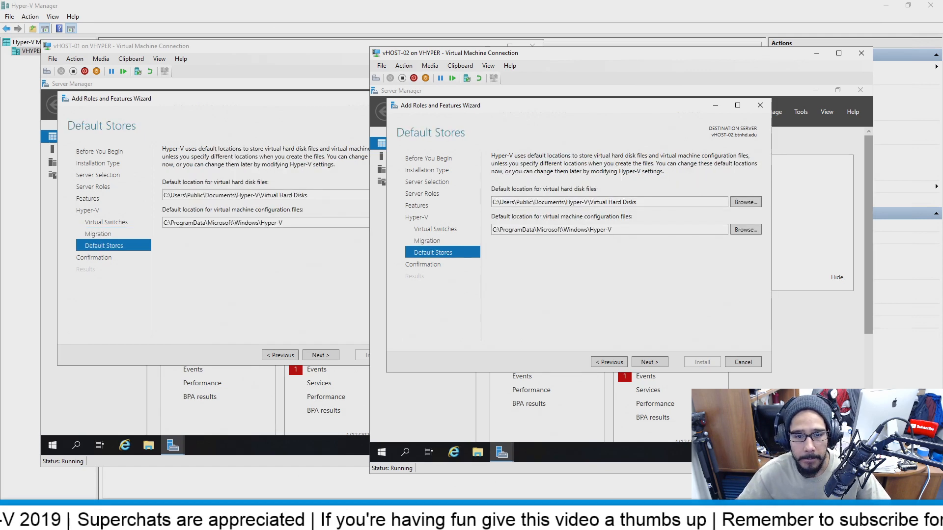
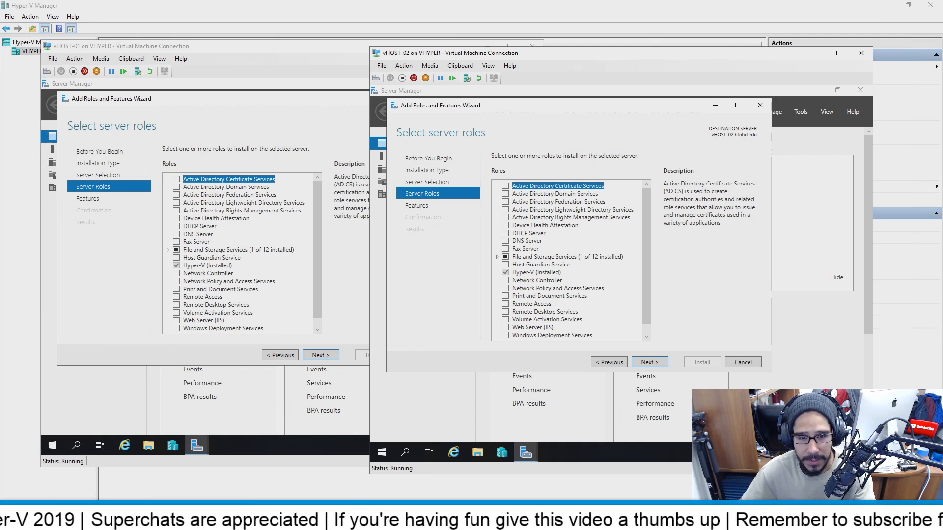
- Proceed to feature selection in the Add Roles and Features Wizard on both hosts without adding further roles
click(321, 355)
click(650, 362)
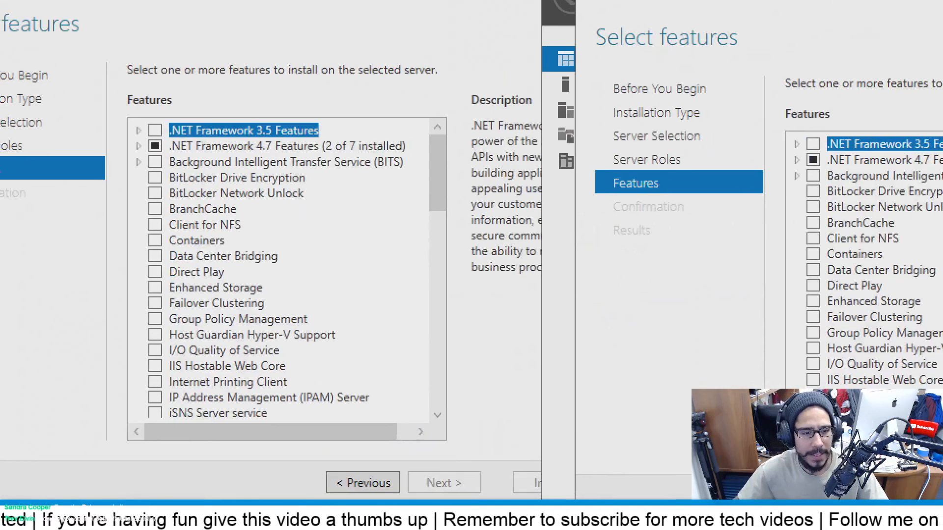
mouse_move(338, 242)
mouse_down()
mouse_move(295, 252)
mouse_move(471, 270)
mouse_move(285, 240)
mouse_up()
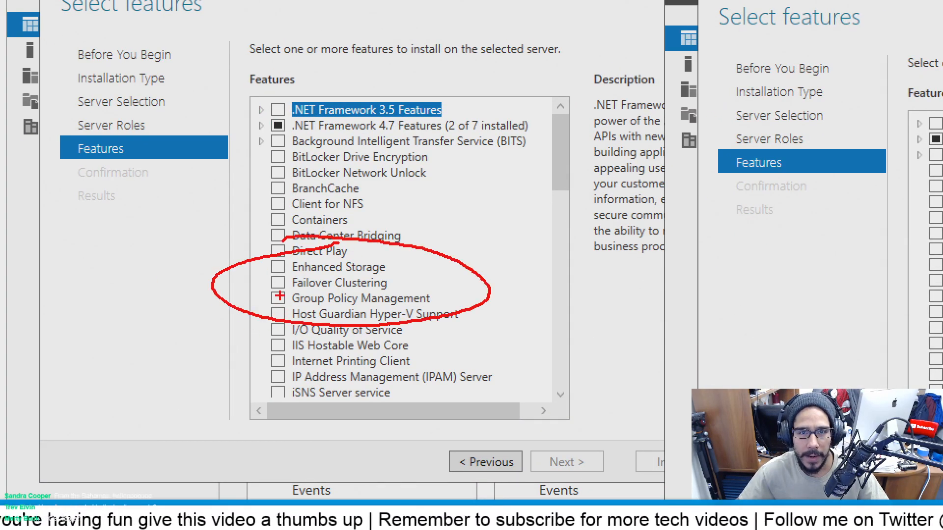
key(Escape)
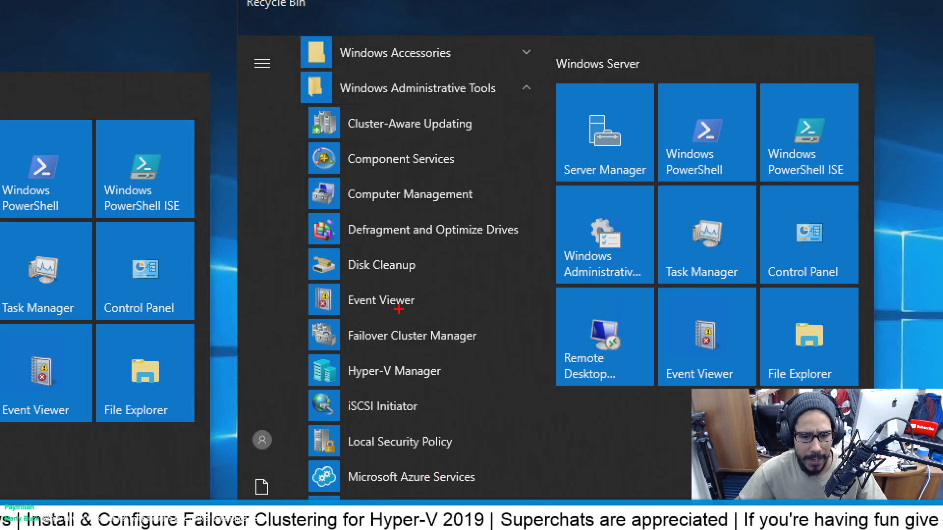
mouse_move(403, 311)
mouse_down()
mouse_move(307, 312)
mouse_move(417, 376)
mouse_move(496, 303)
mouse_move(368, 309)
mouse_up()
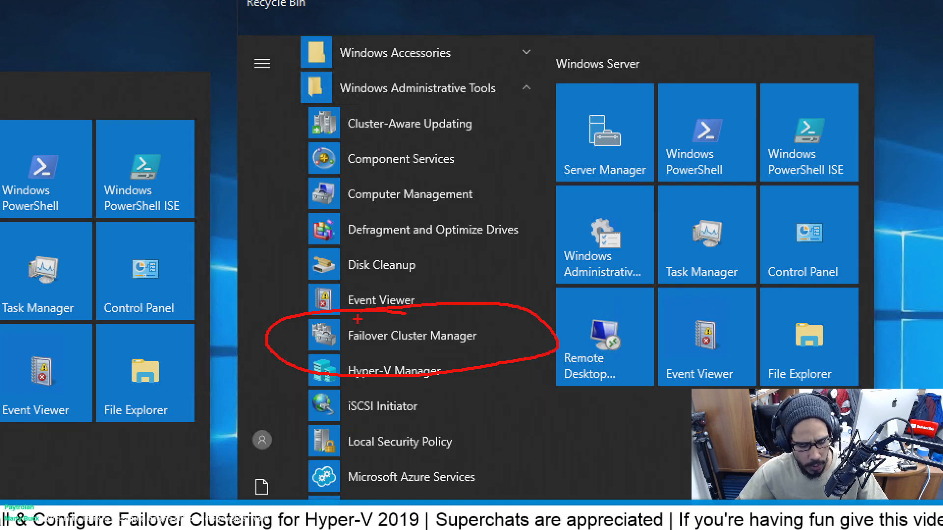
key(Escape)
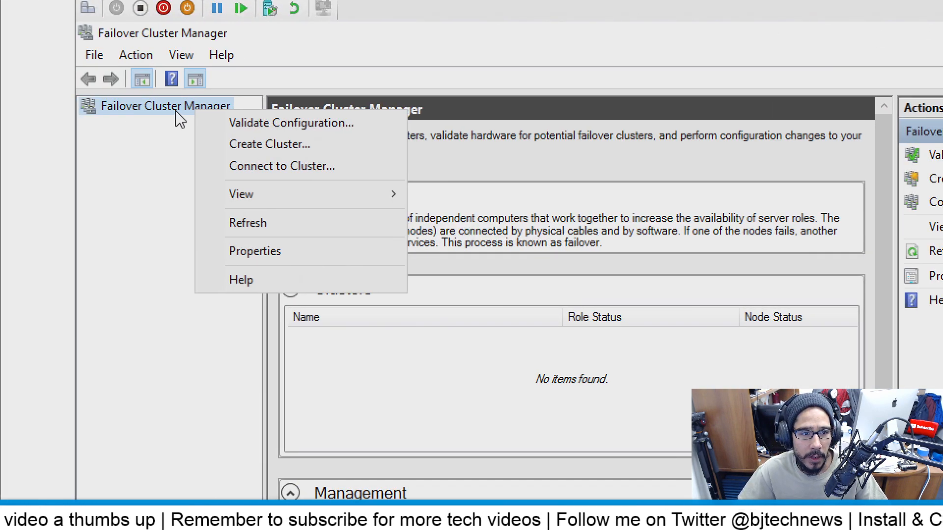
- Start a cluster configuration validation and add vhost-01 and vhost-02 as the servers to test
click(291, 128)
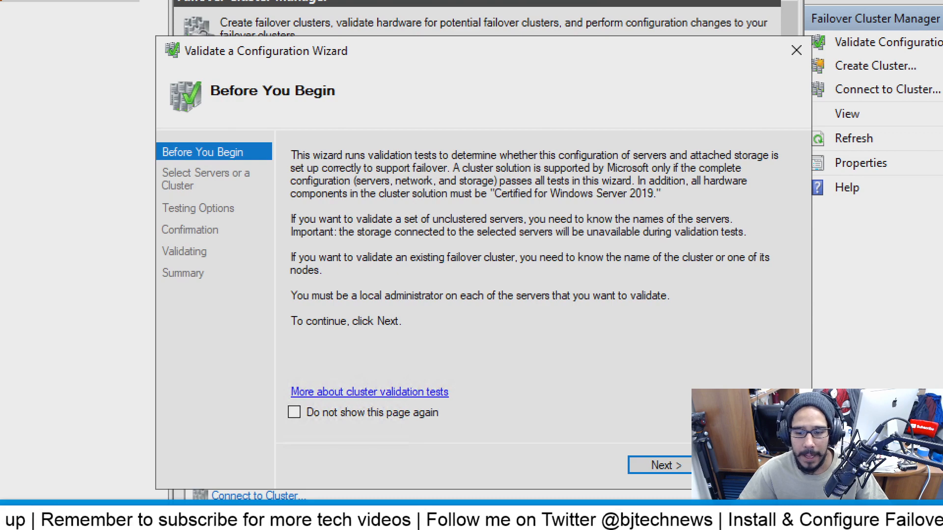
key(Return)
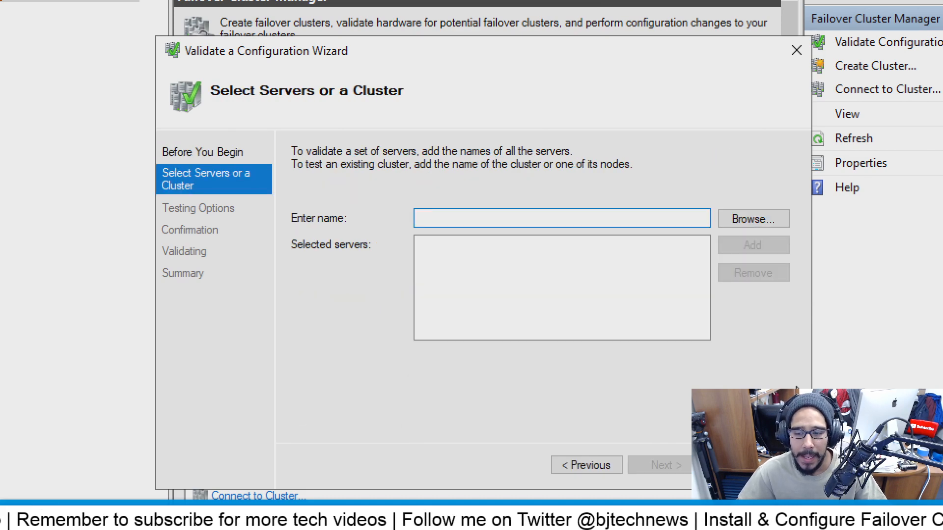
click(740, 218)
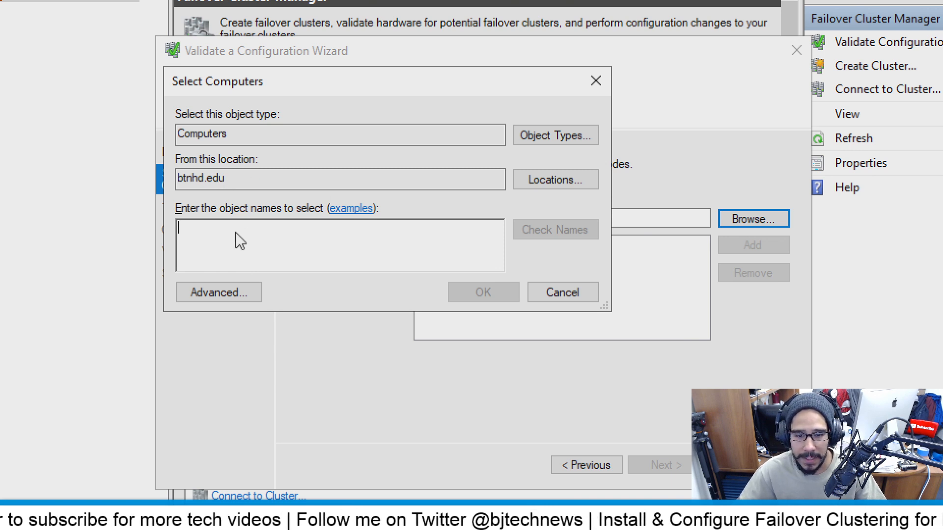
text(vhost-01;vhost-02)
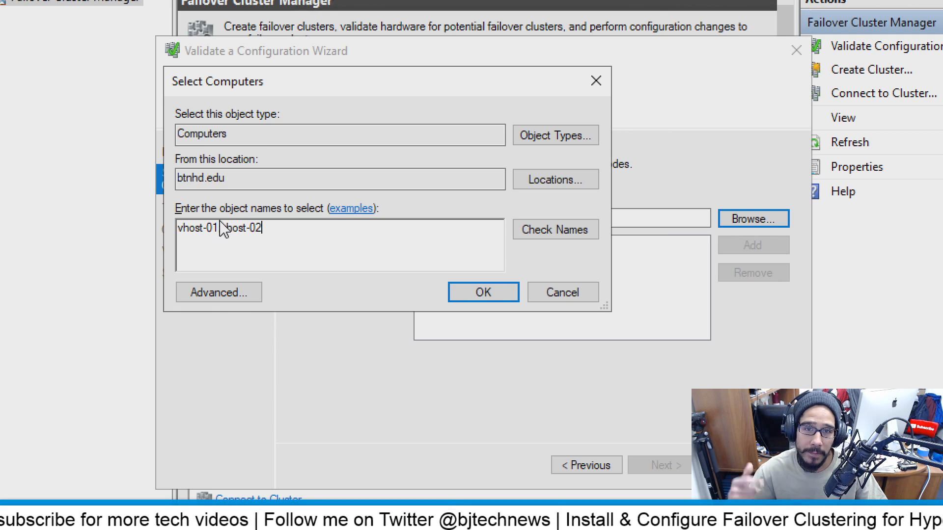
click(536, 231)
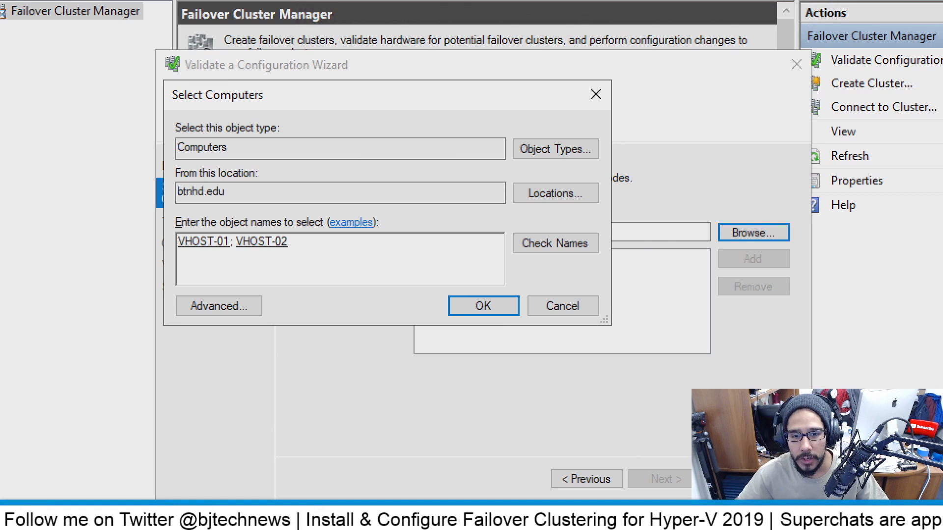
key(Return)
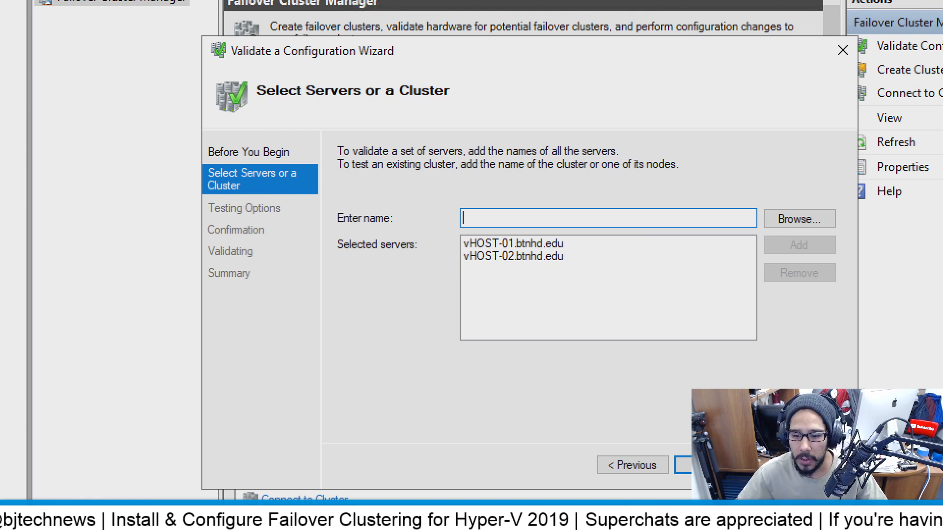
click(710, 465)
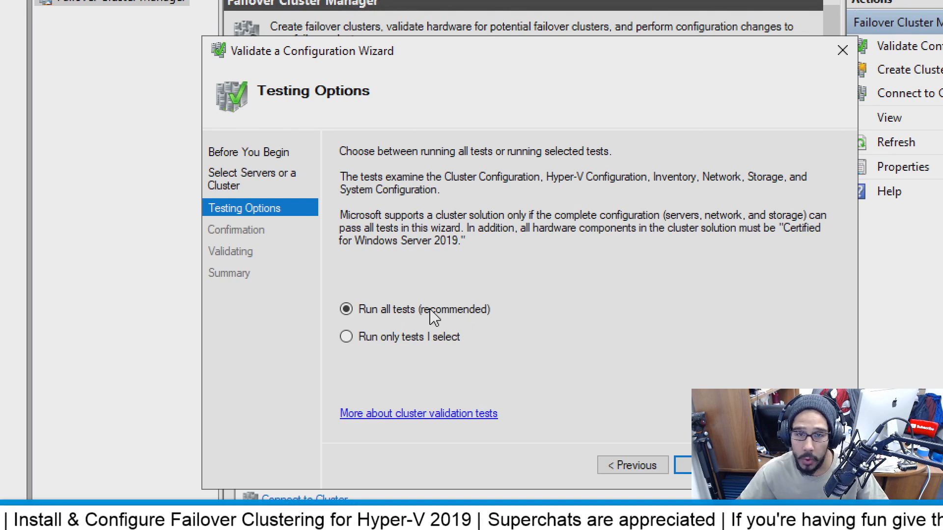
- Run only selected validation tests, keeping the default test selection without Storage Spaces Direct, and open the validation report
click(402, 340)
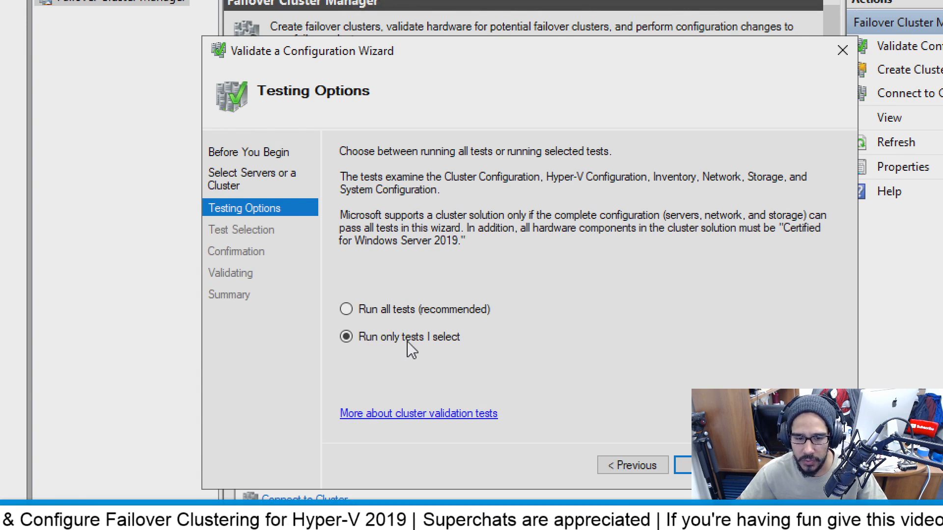
click(712, 465)
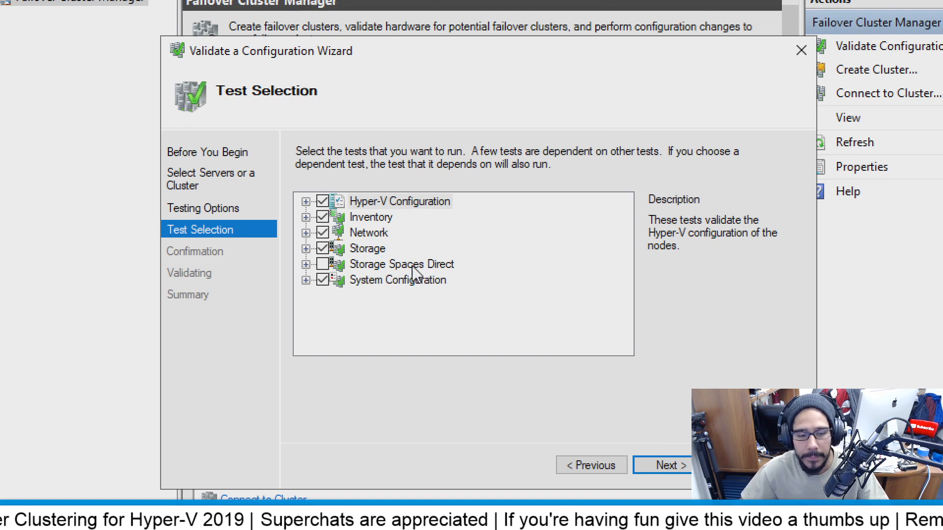
key(Return)
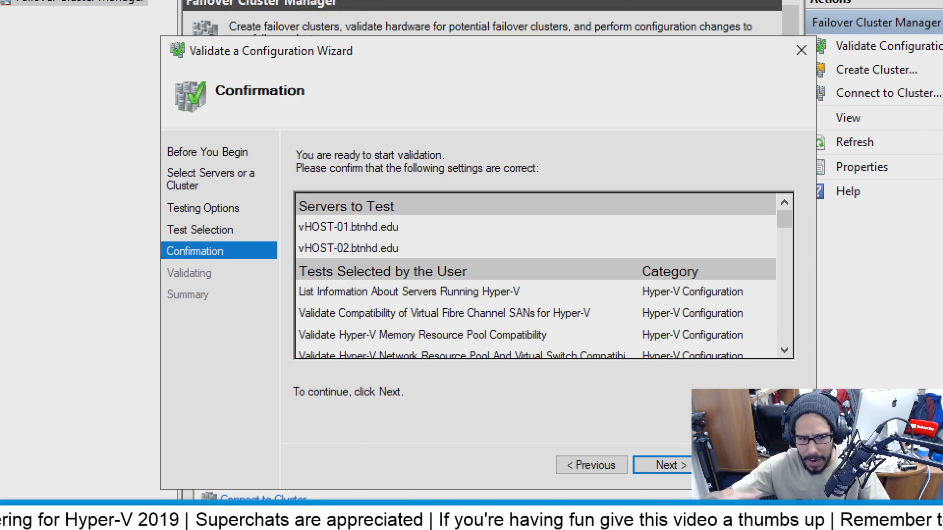
key(Return)
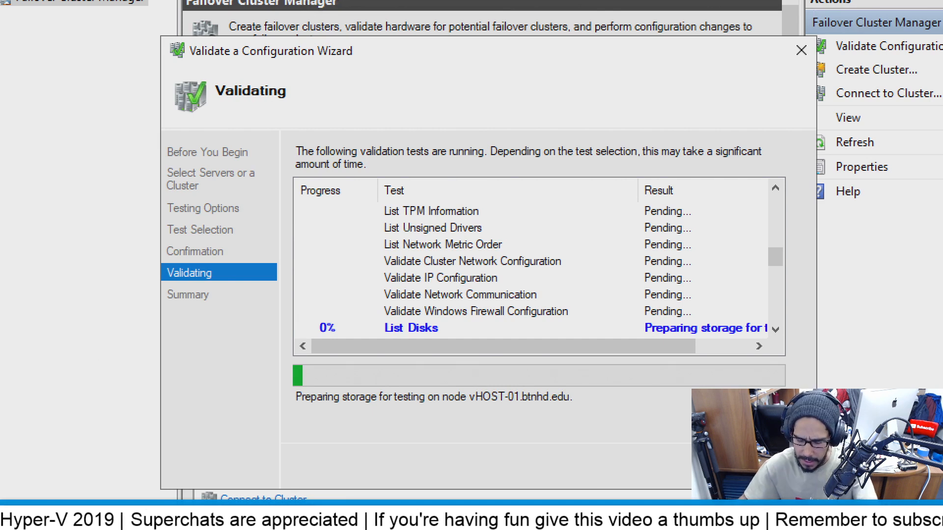
key(Escape)
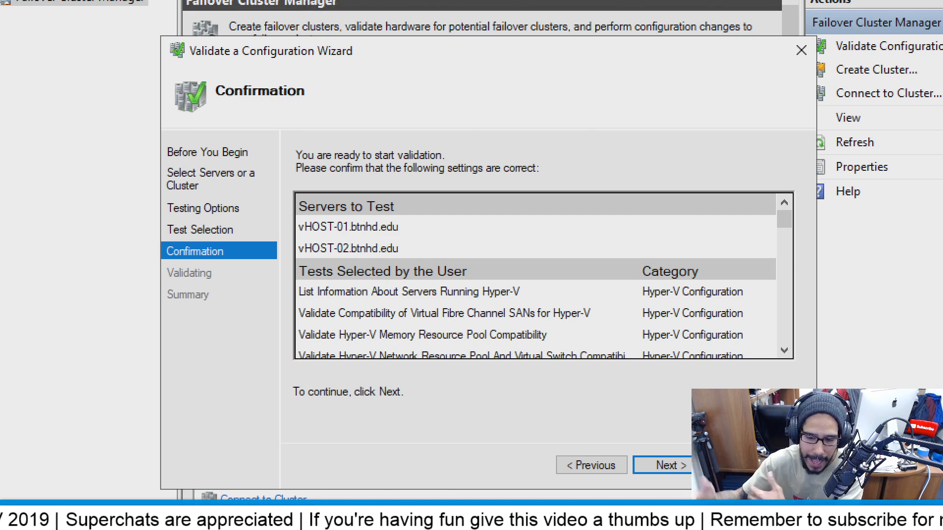
key(Return)
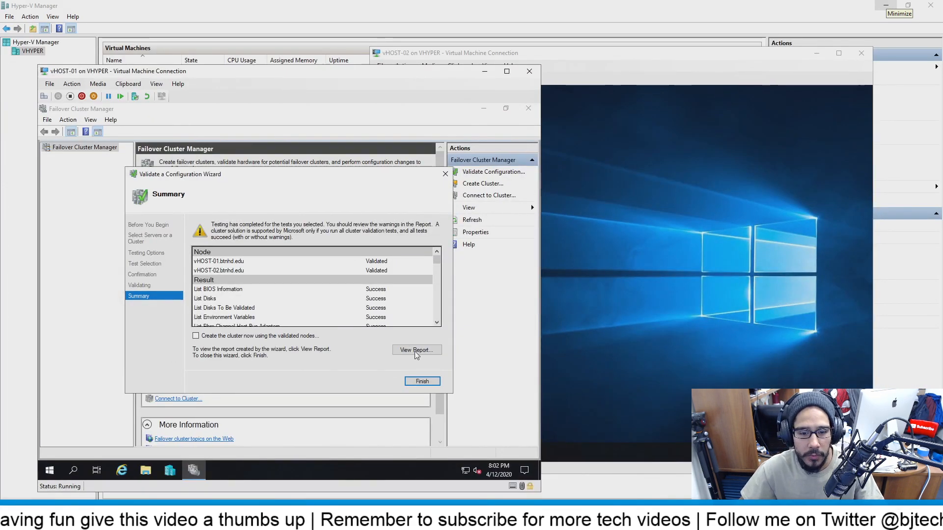
click(416, 352)
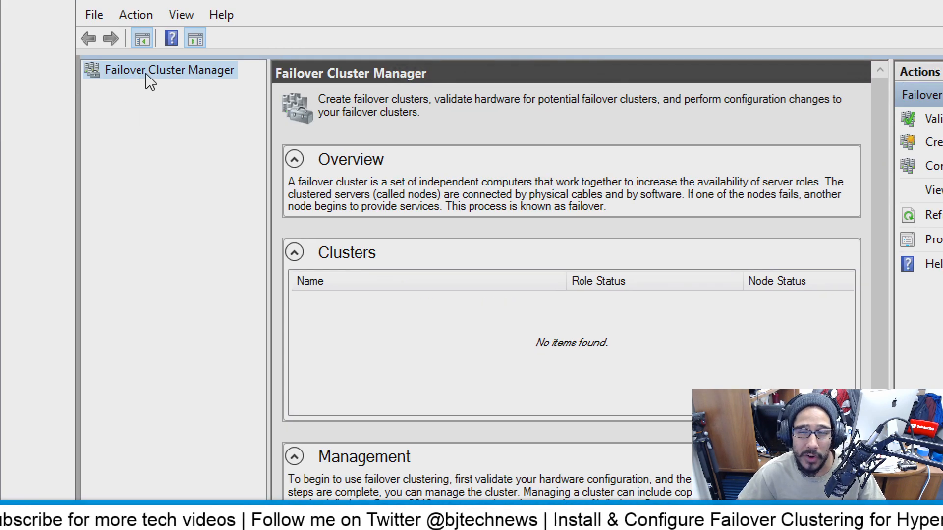
- Start creating a new failover cluster and add vhost-01 and vhost-02 as its servers
right_click(151, 83)
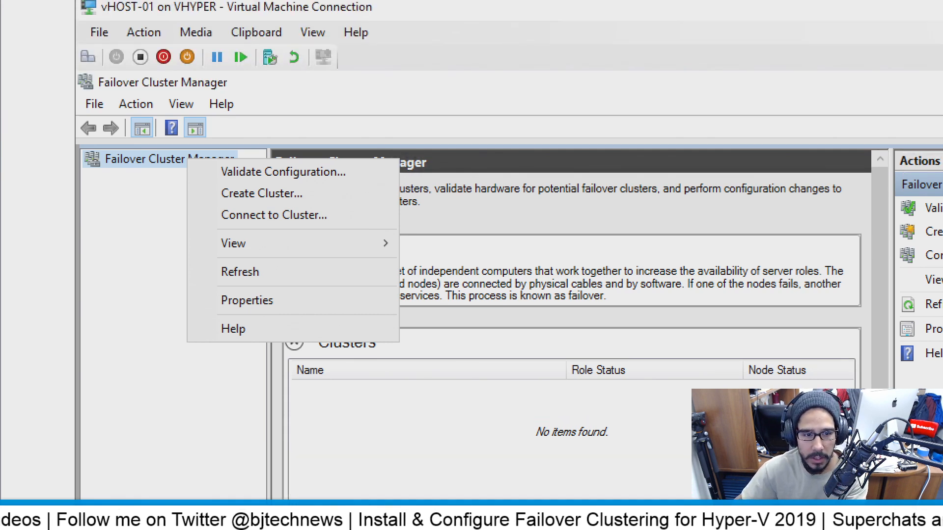
click(262, 179)
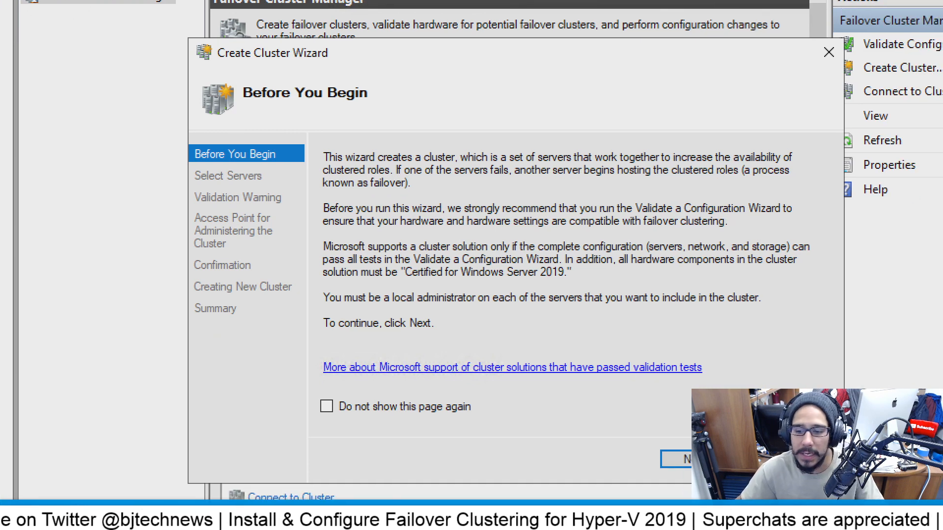
key(Return)
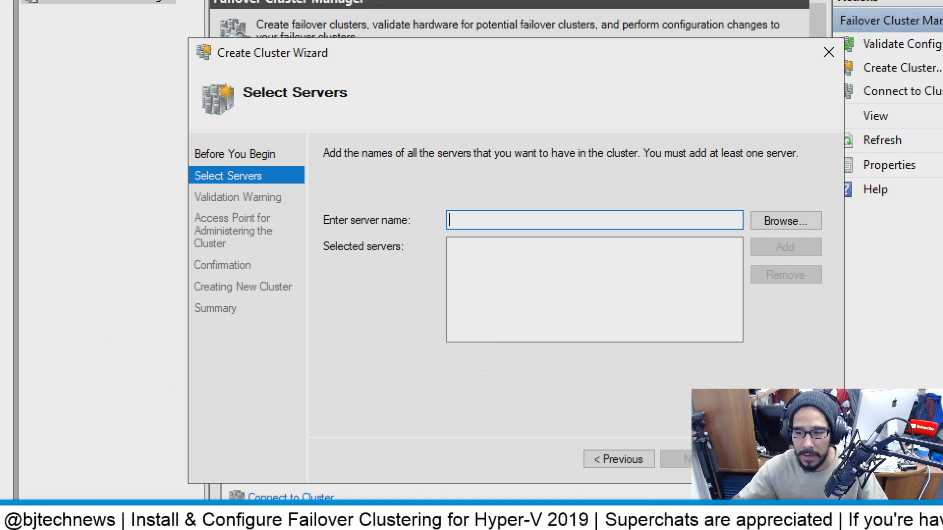
click(785, 220)
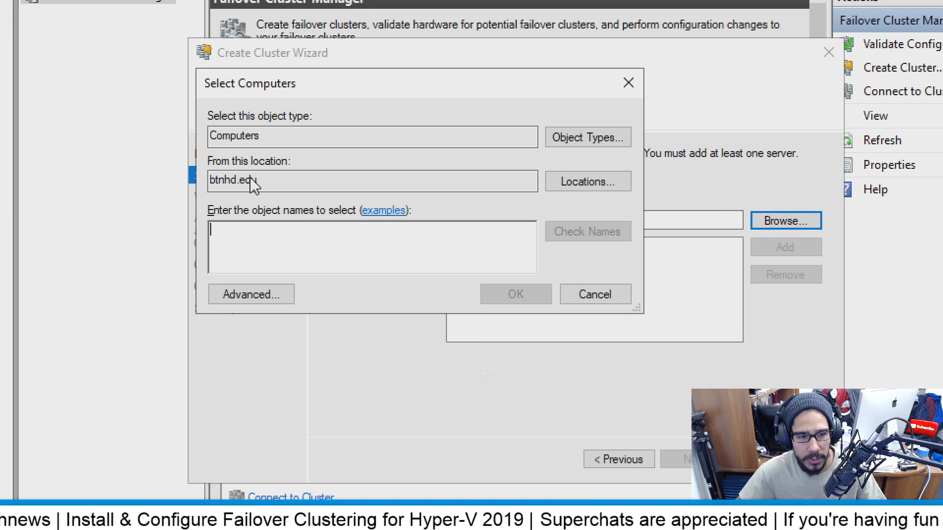
text(vhost-01;vhost-02)
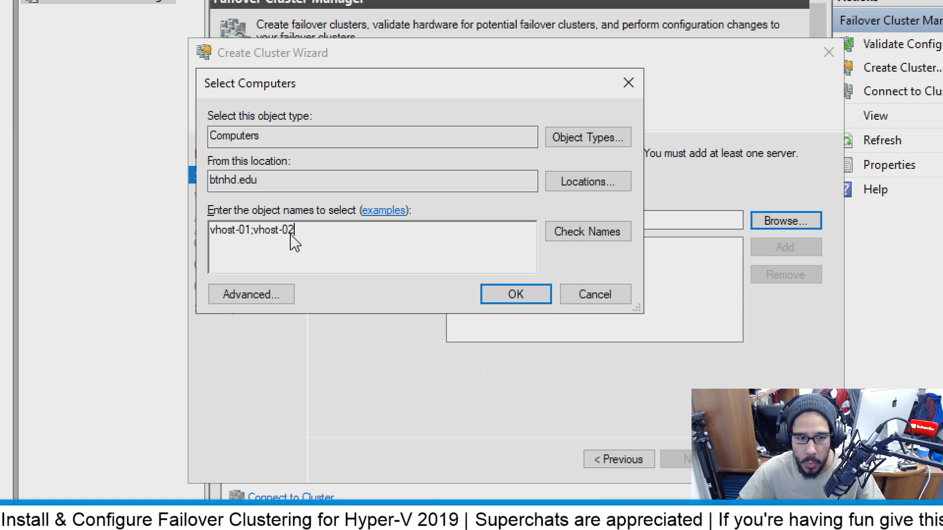
click(622, 233)
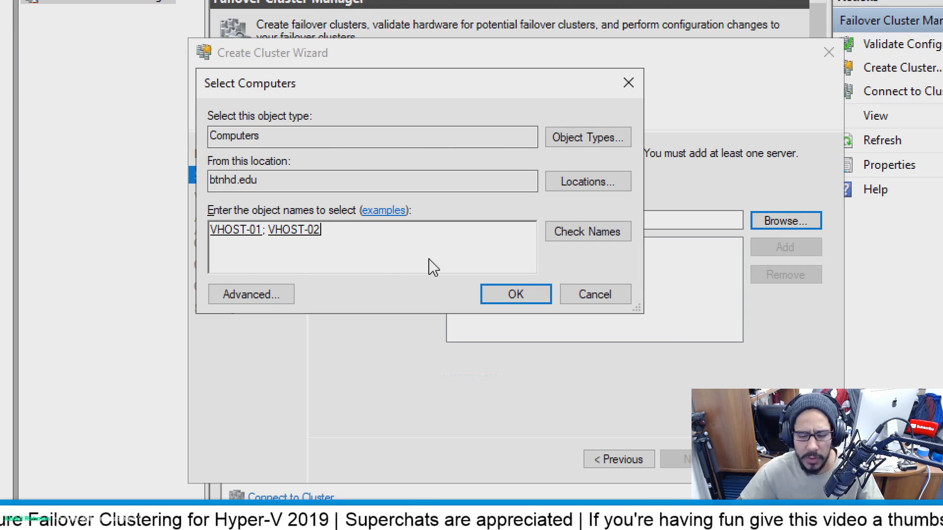
click(513, 300)
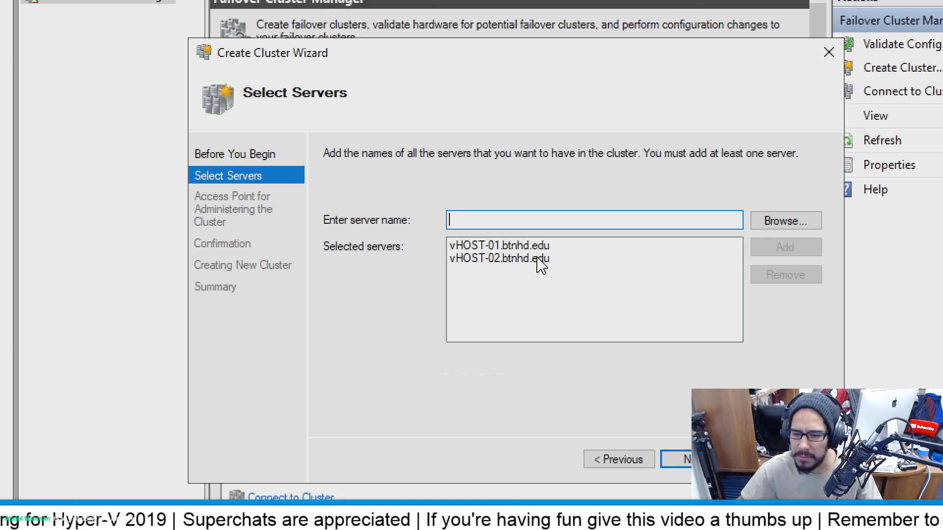
- Set the name of the cluster's administration access point to vHOSTCLUSTER
click(685, 459)
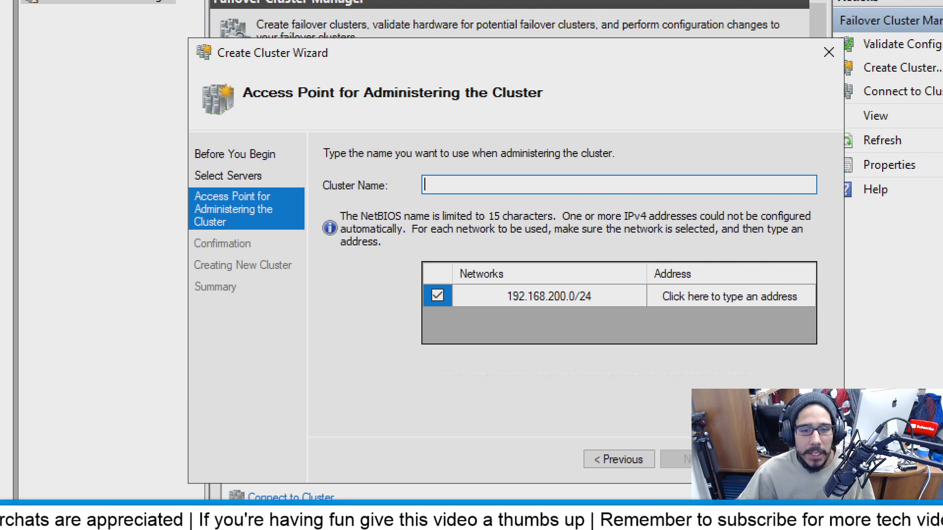
text(vHOSTCLUSTER)
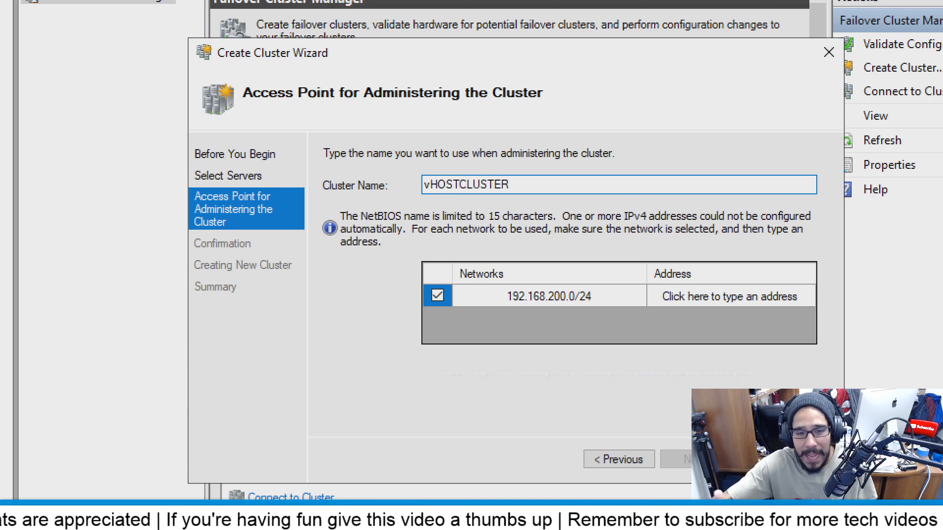